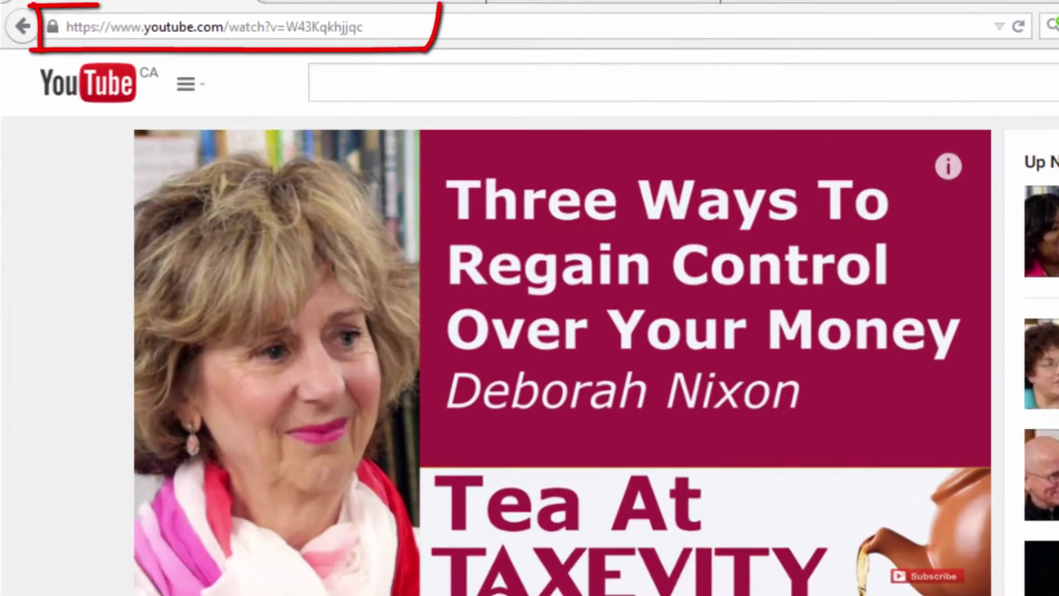
- In the post's video dialog, search YouTube for 'taxevity nixon' and pick Three Ways To Regain Control Over Your Money
click(323, 16)
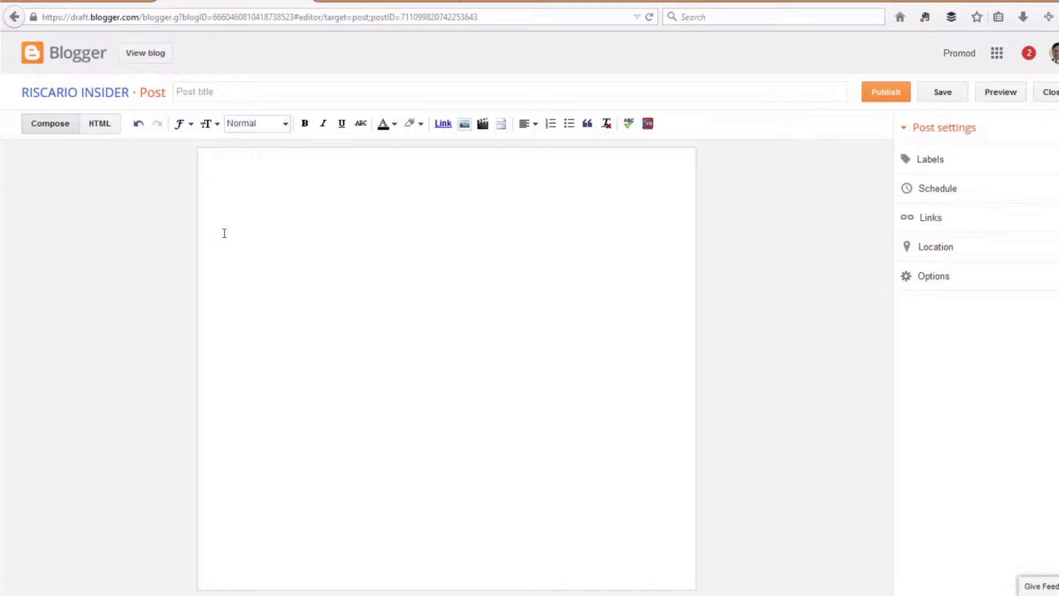
click(224, 233)
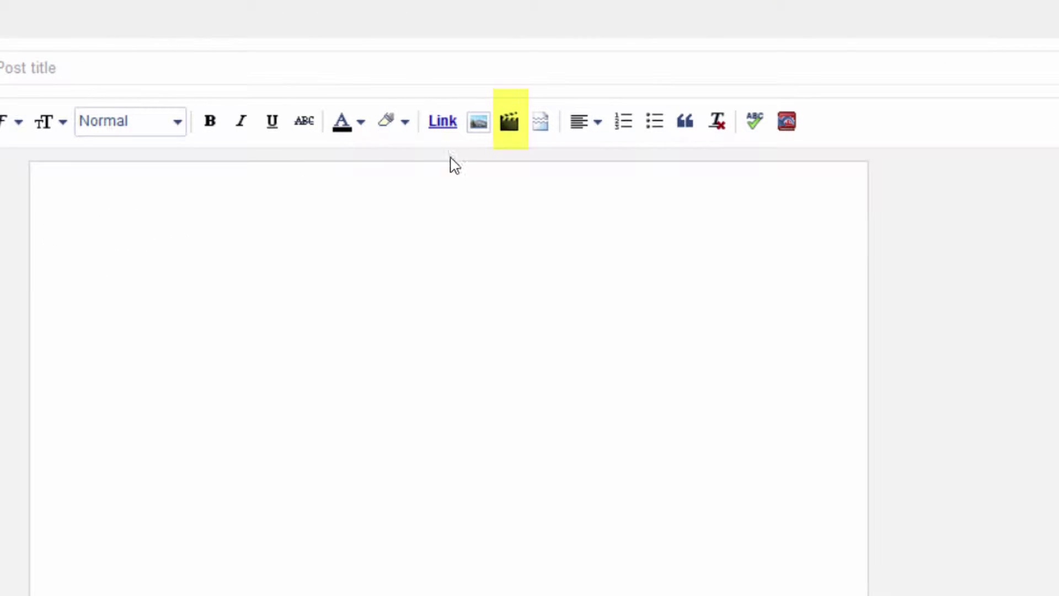
click(511, 139)
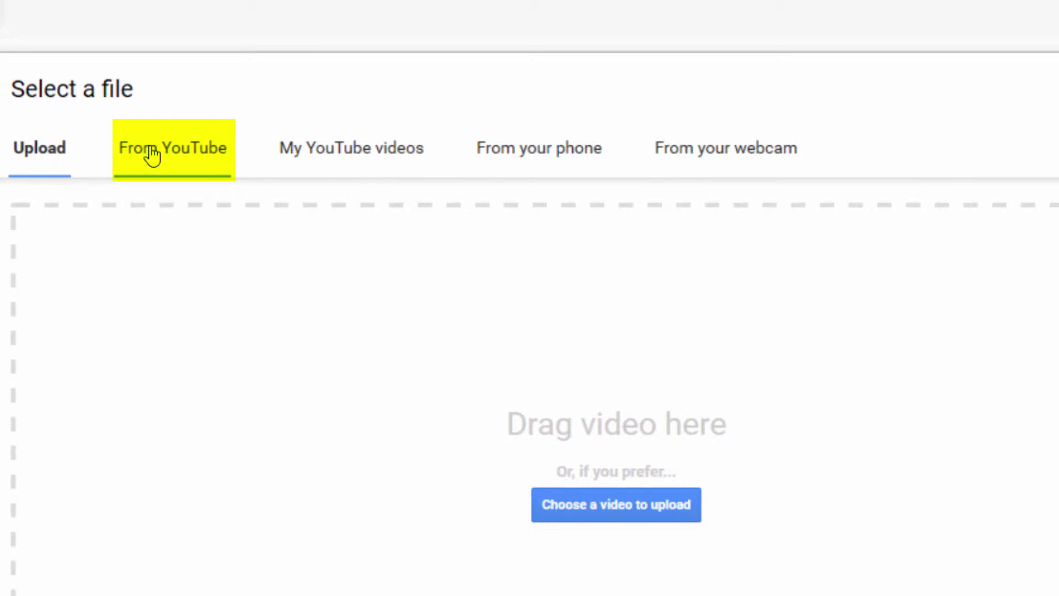
click(152, 155)
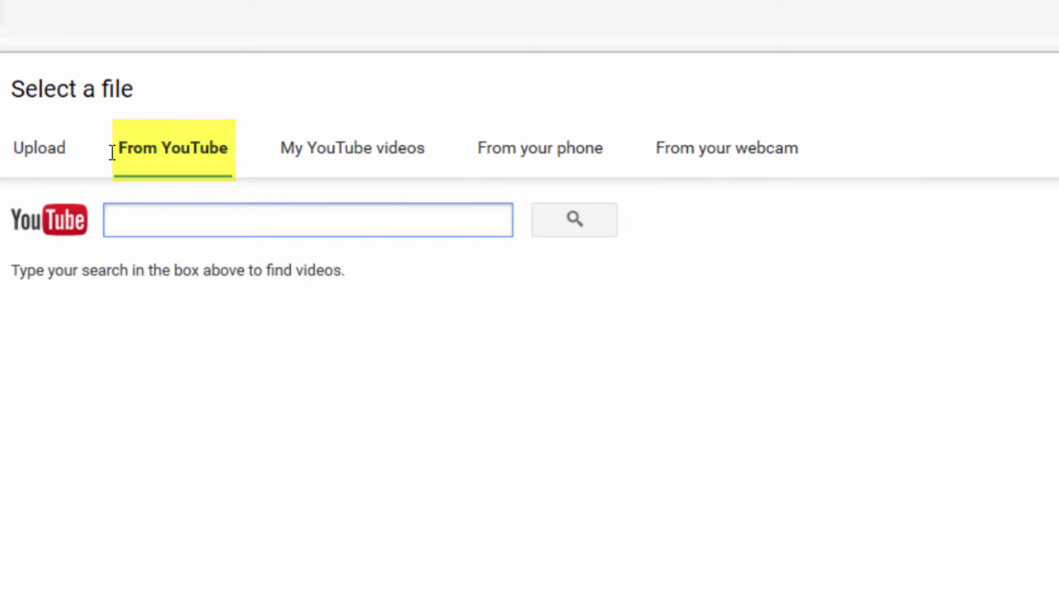
text(taxe)
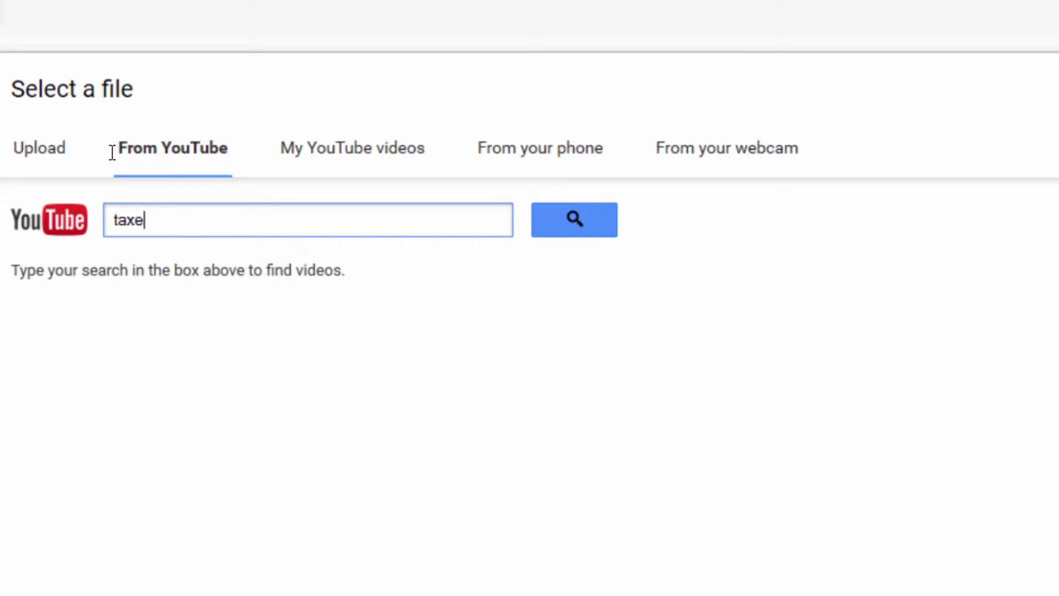
text(vity nixon)
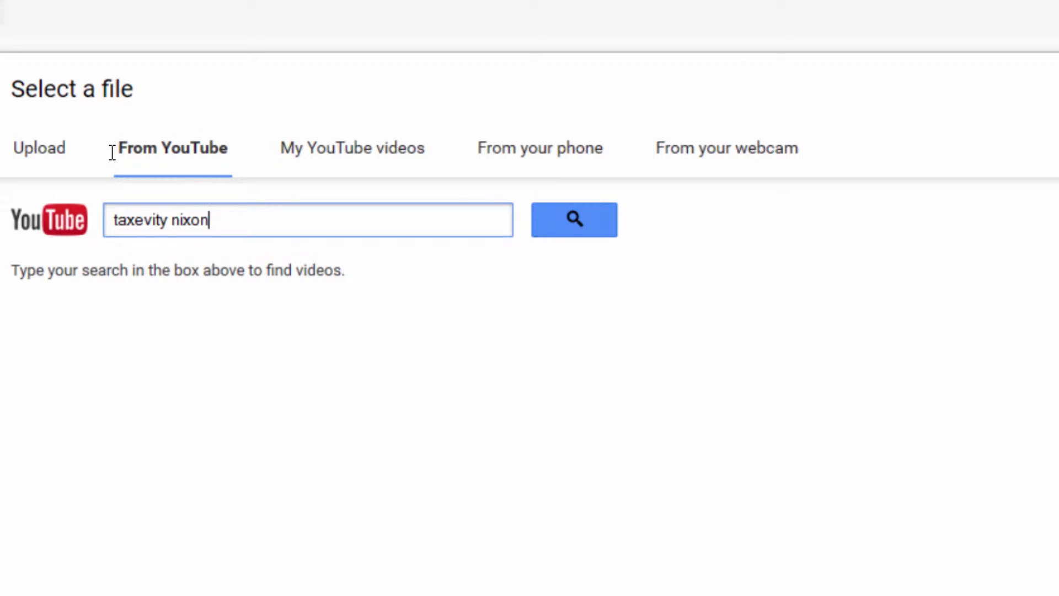
key(Return)
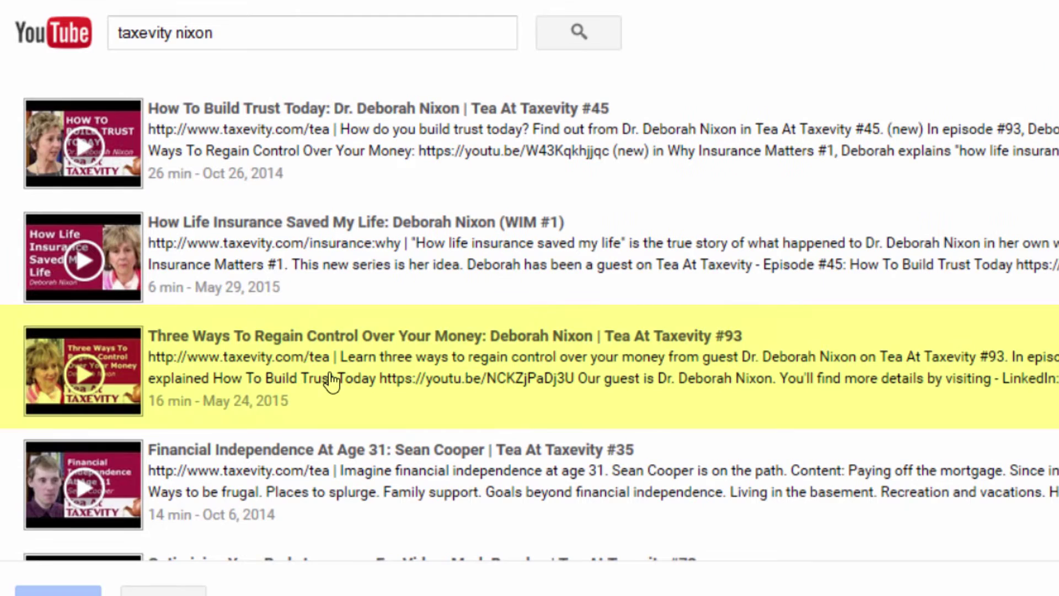
click(331, 381)
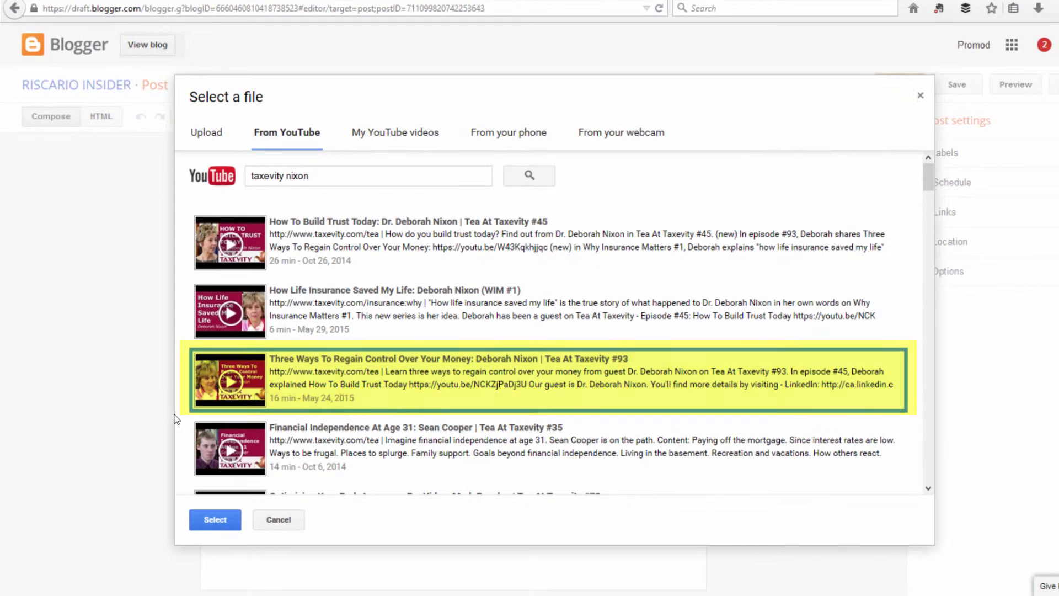
- Insert the Three Ways video into the post and preview the draft
click(215, 519)
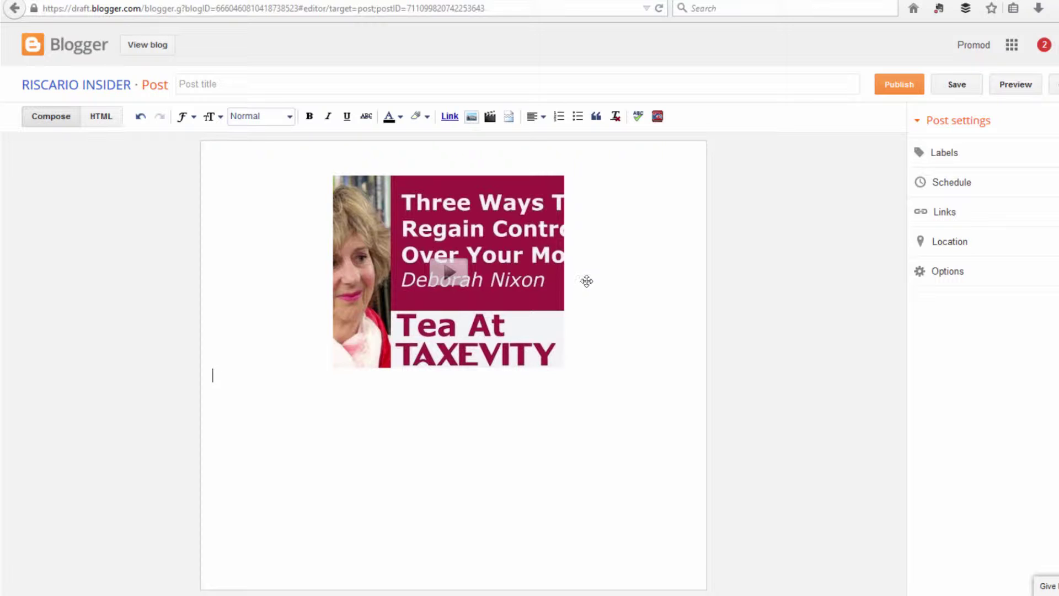
click(1012, 87)
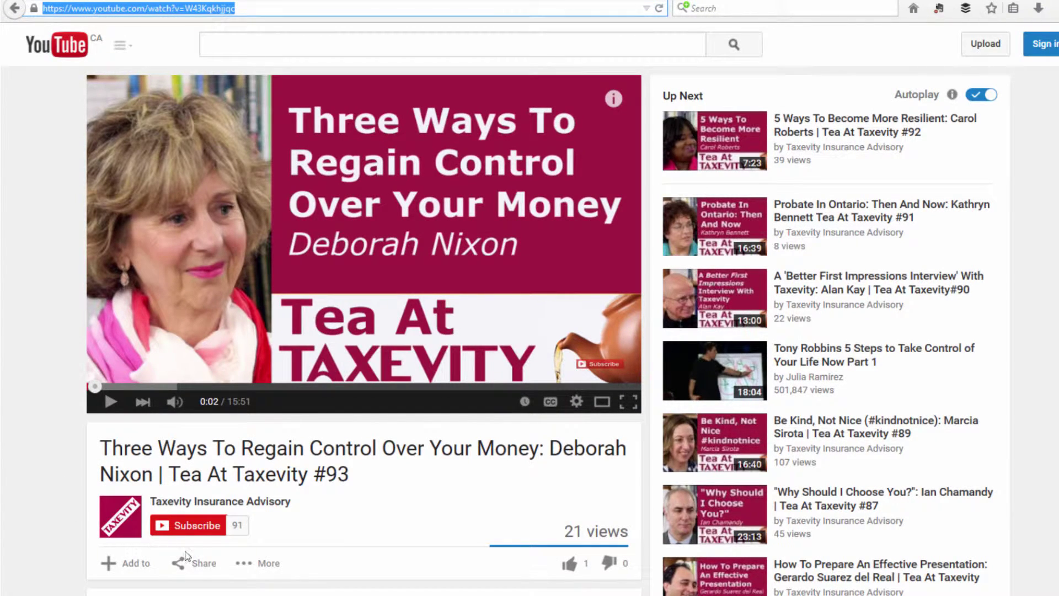
- Show the Three Ways video's iframe embed code under Share > Embed, with more options expanded
click(204, 563)
scroll(204, 551, down, 5)
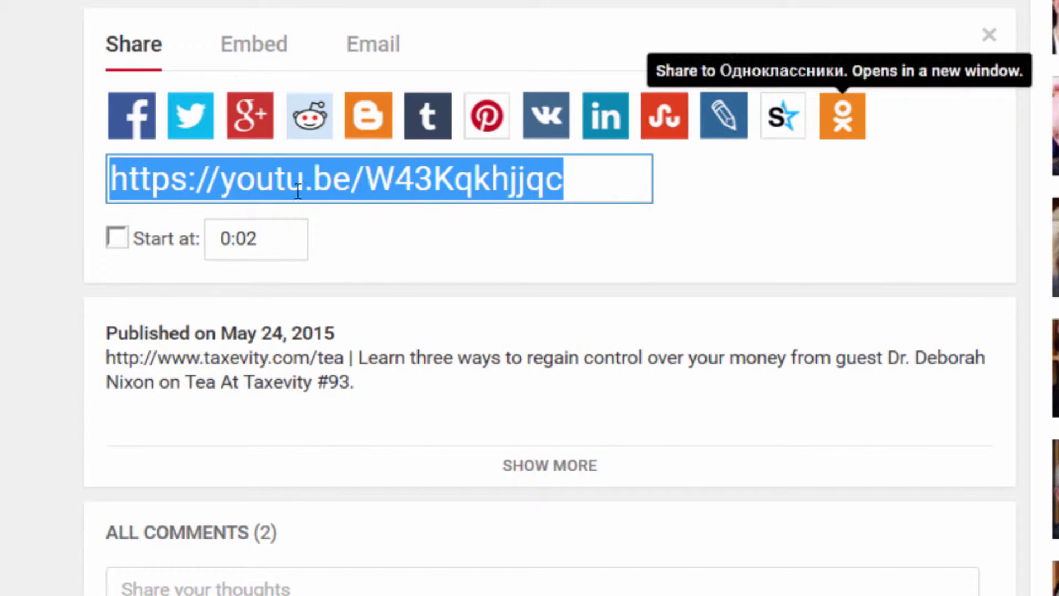
click(238, 62)
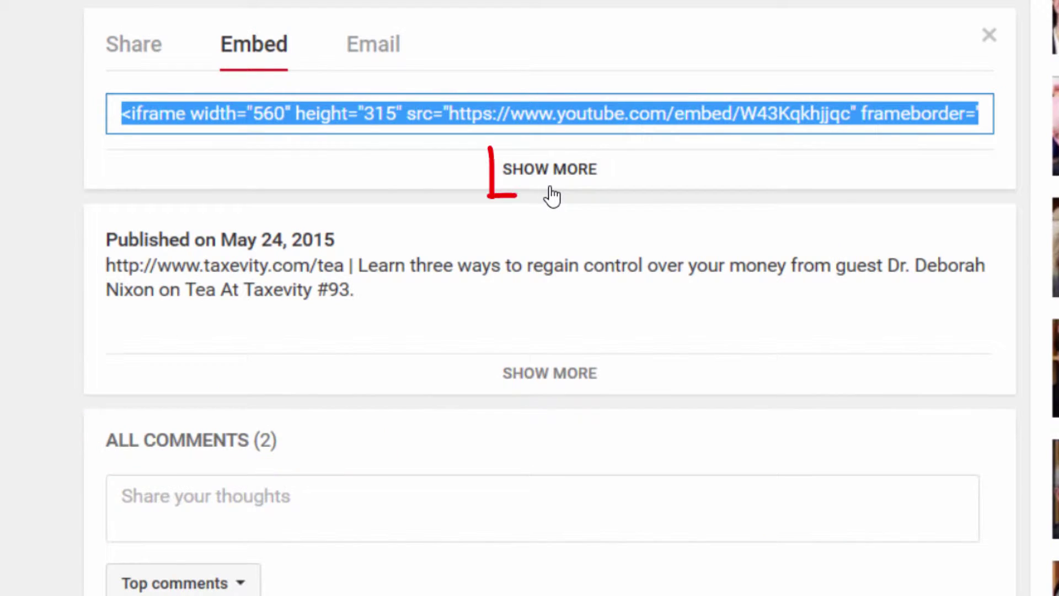
click(550, 182)
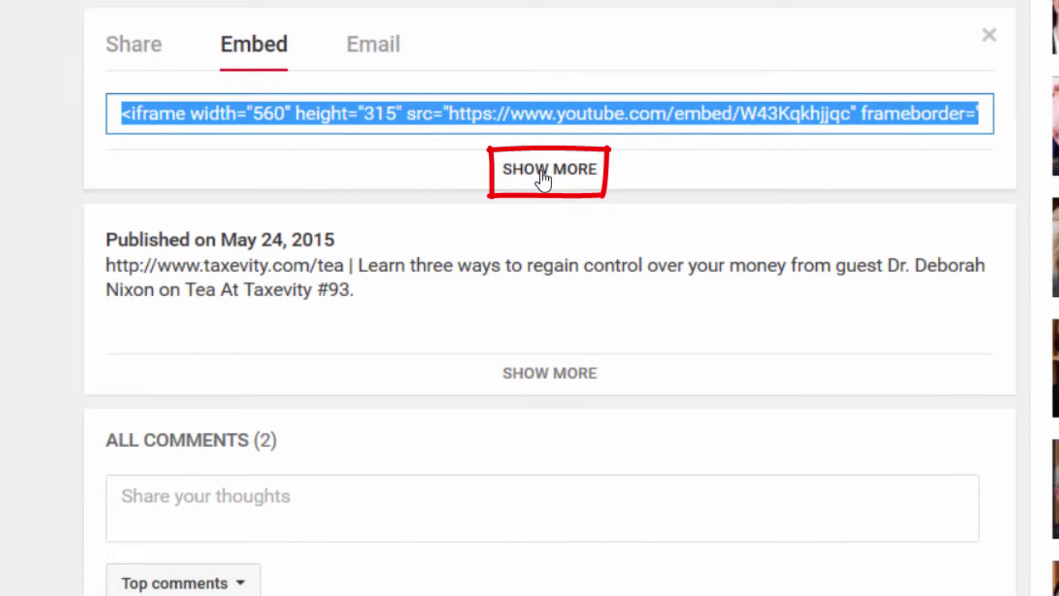
- Set the embed to a custom size of 500 wide, giving a 281 height
scroll(301, 345, down, 6)
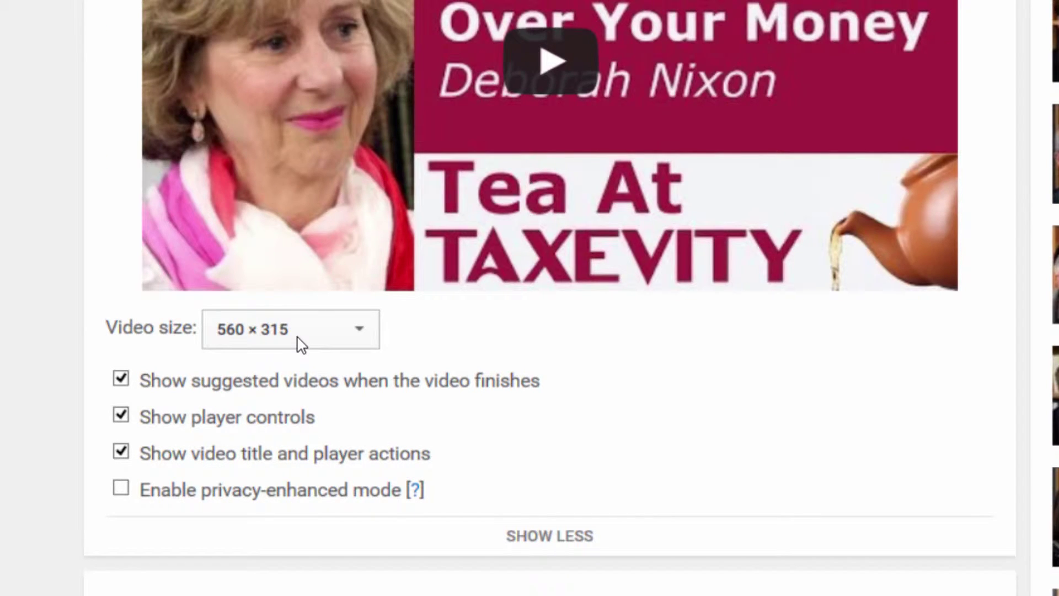
click(300, 345)
click(224, 298)
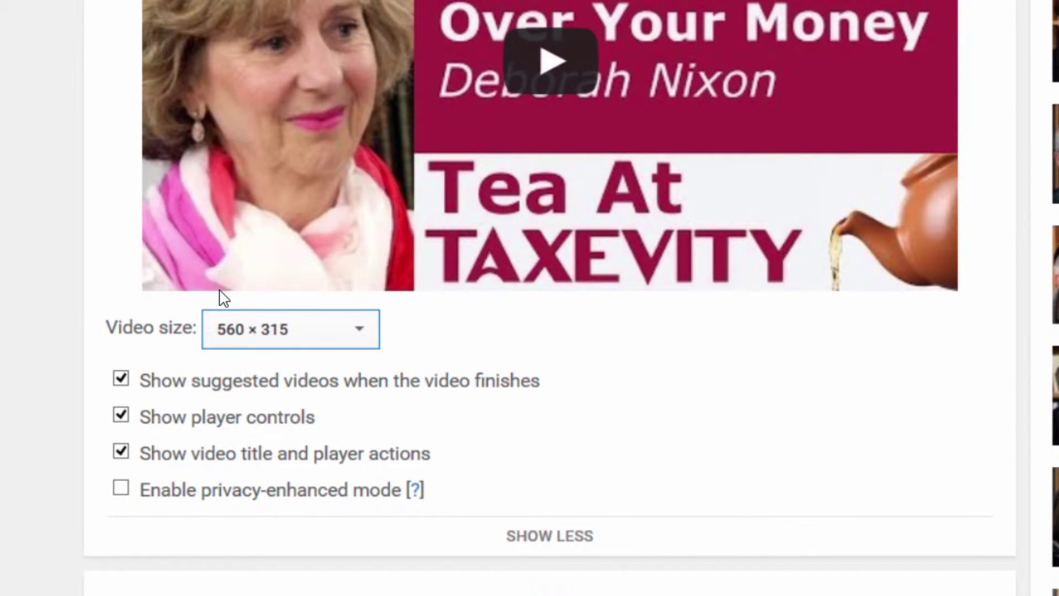
click(428, 345)
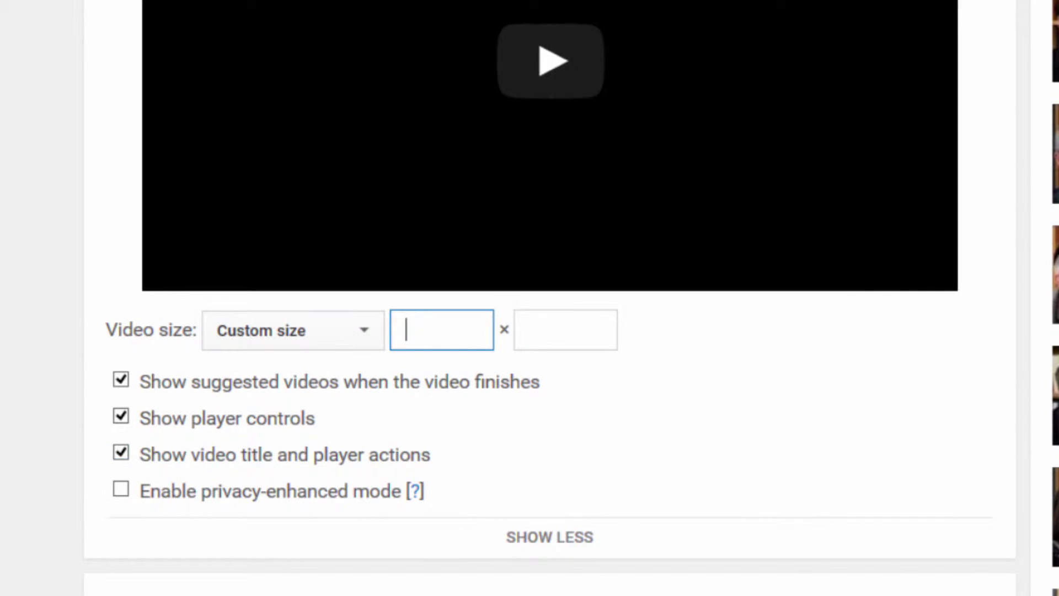
text(500)
key(Tab)
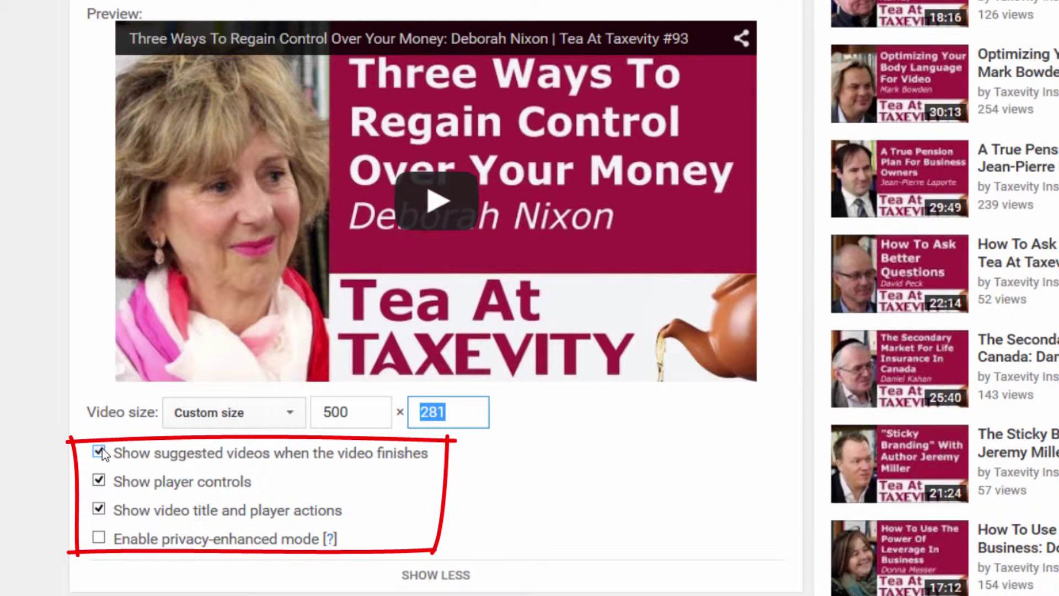
- Turn off suggested videos, player controls, and the video title and player actions in the embed
click(98, 453)
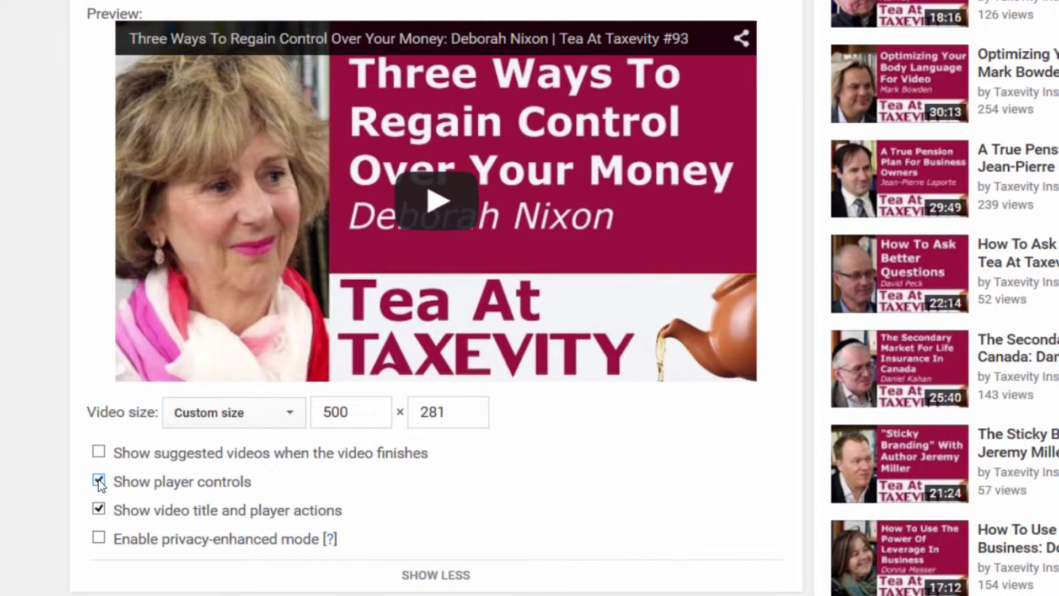
click(98, 481)
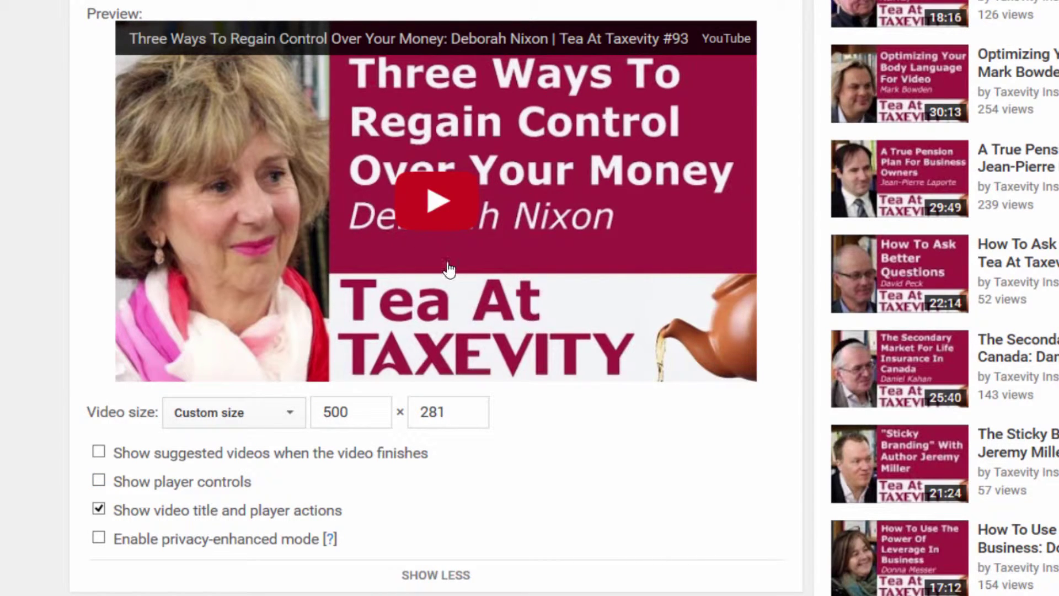
click(98, 509)
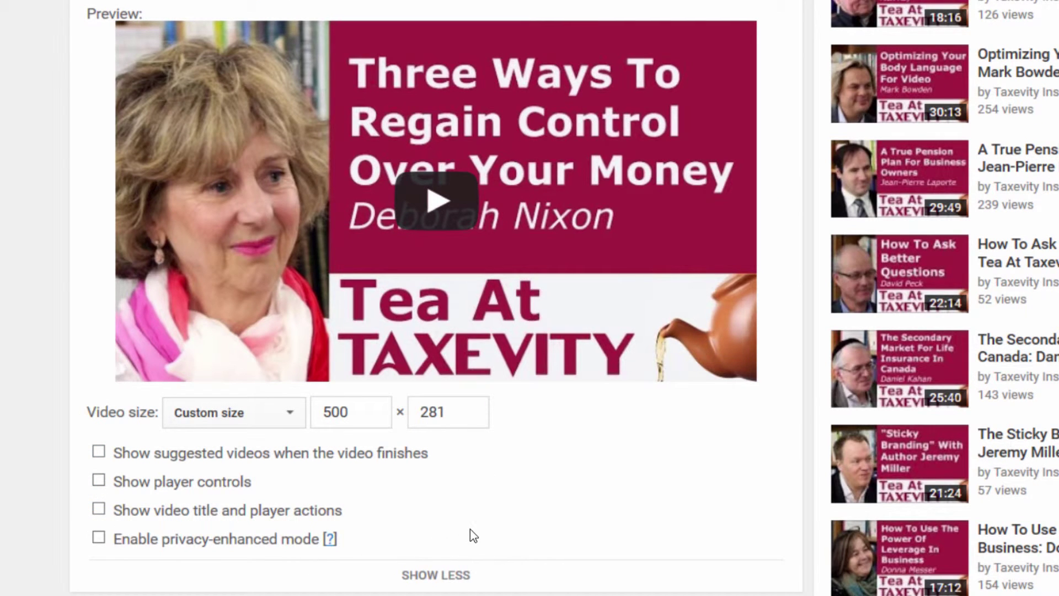
scroll(473, 535, up, 5)
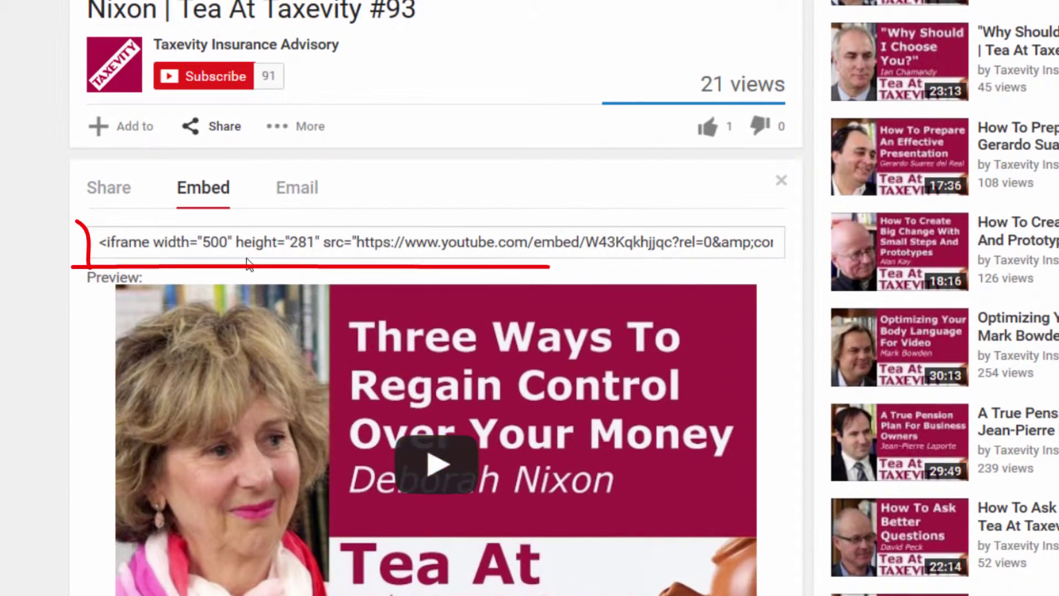
- Select all of the customized 500 × 281 iframe code in the Embed field
click(236, 242)
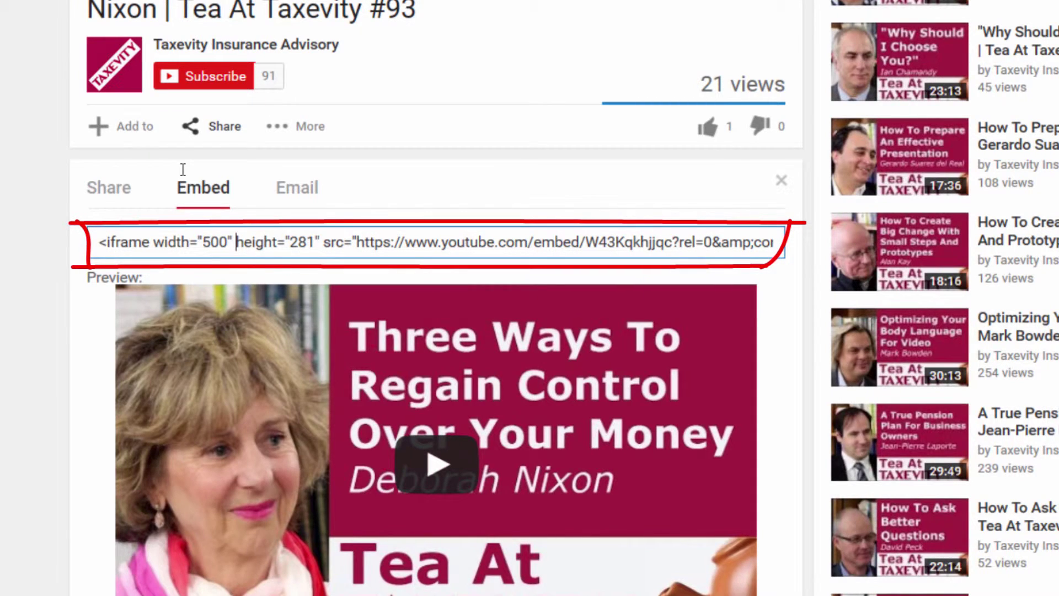
key(ctrl+a)
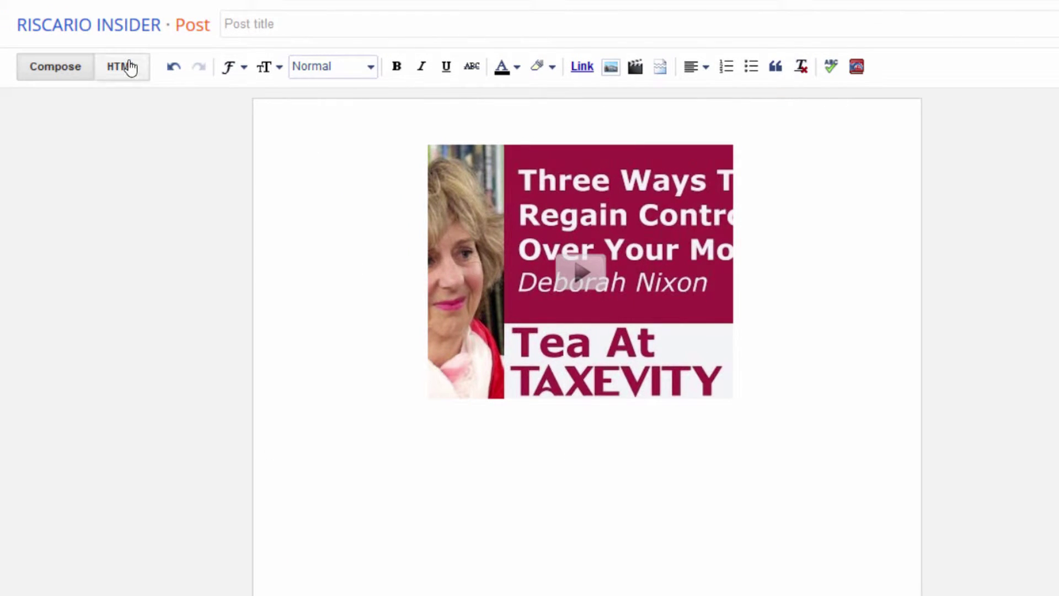
- Paste the 500 × 281 iframe into the post HTML below the first embed, then return to Compose
click(122, 68)
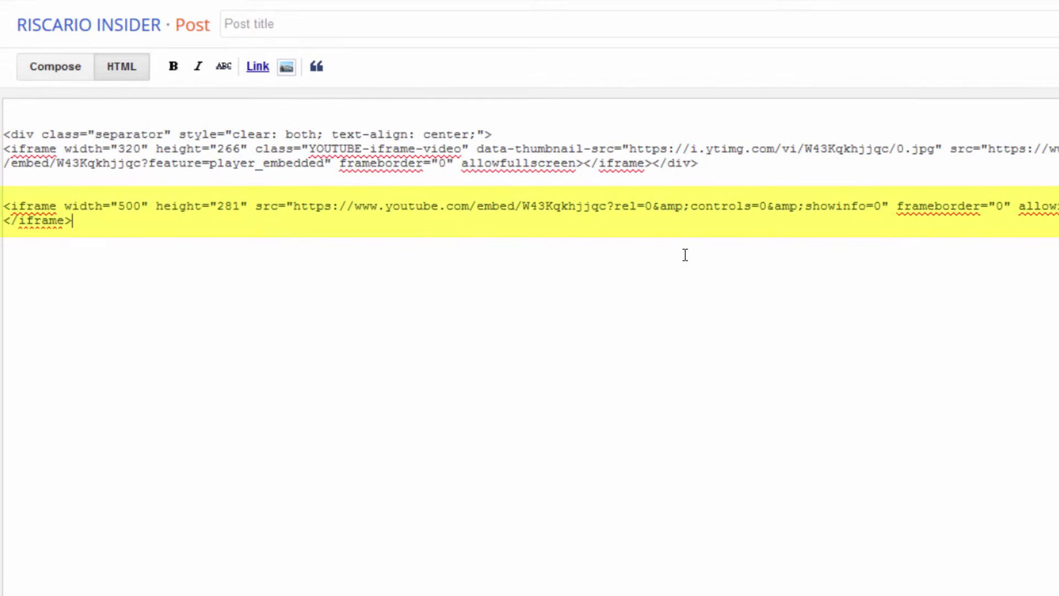
click(78, 66)
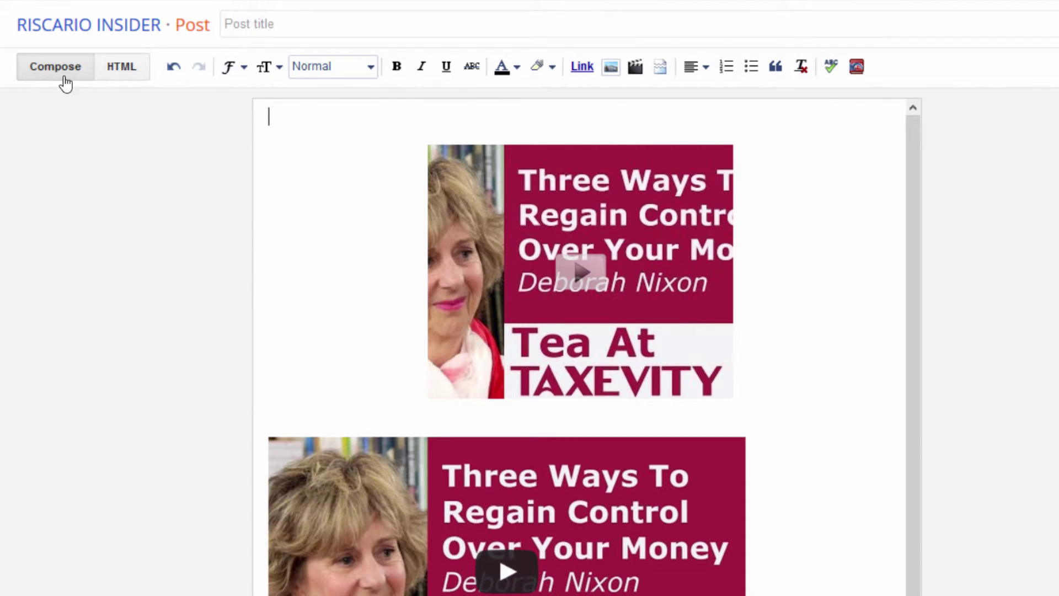
scroll(626, 372, down, 1)
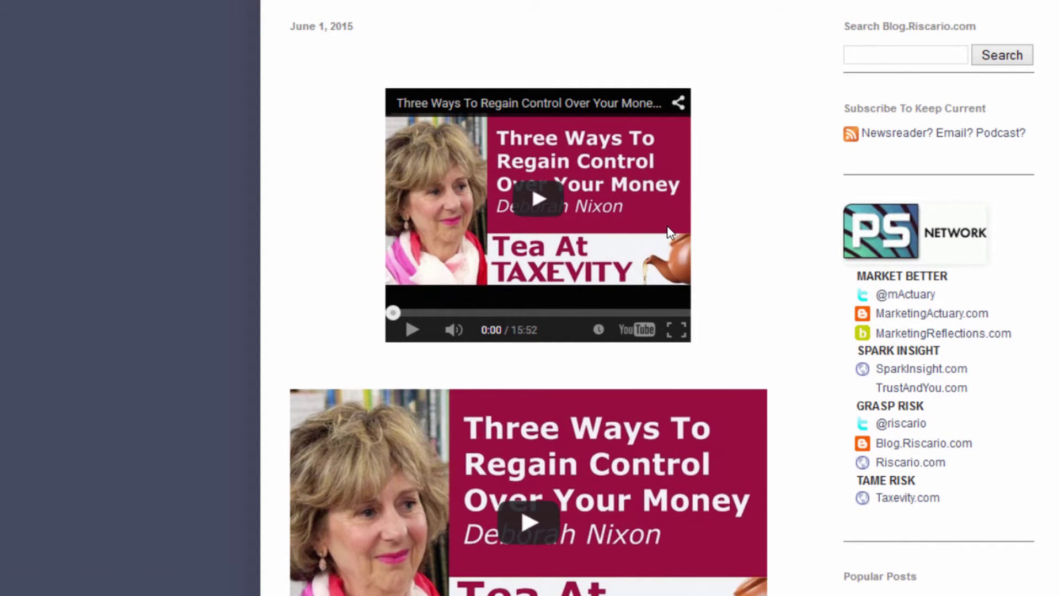
- Scroll through the post preview to see both embedded videos
scroll(759, 217, down, 4)
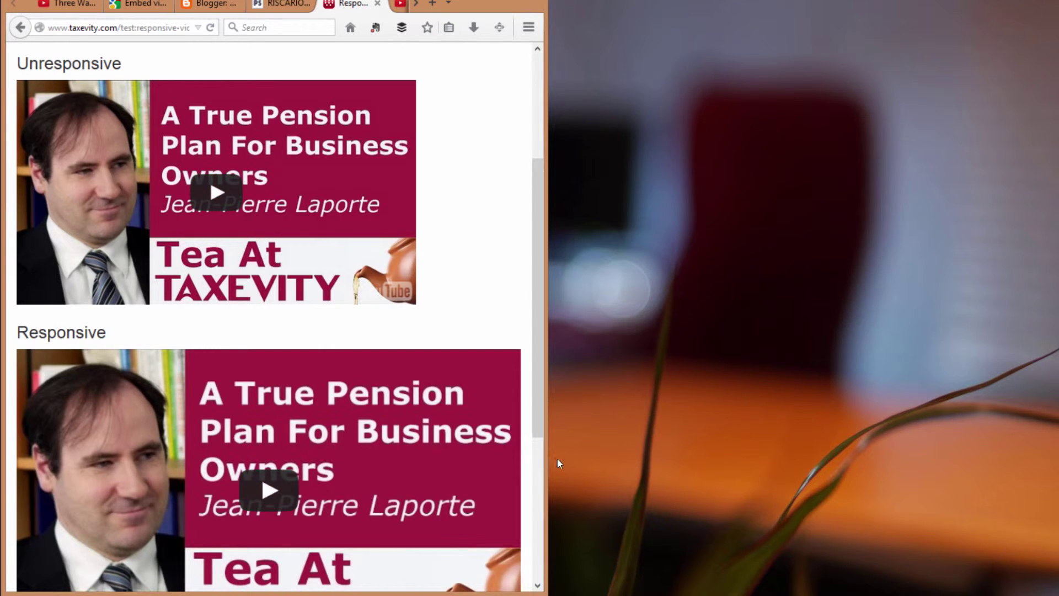
- Narrow and re-maximize the browser to compare how both embeds resize, then open the page source for editing
drag(547, 455, 317, 453)
key(super+Up)
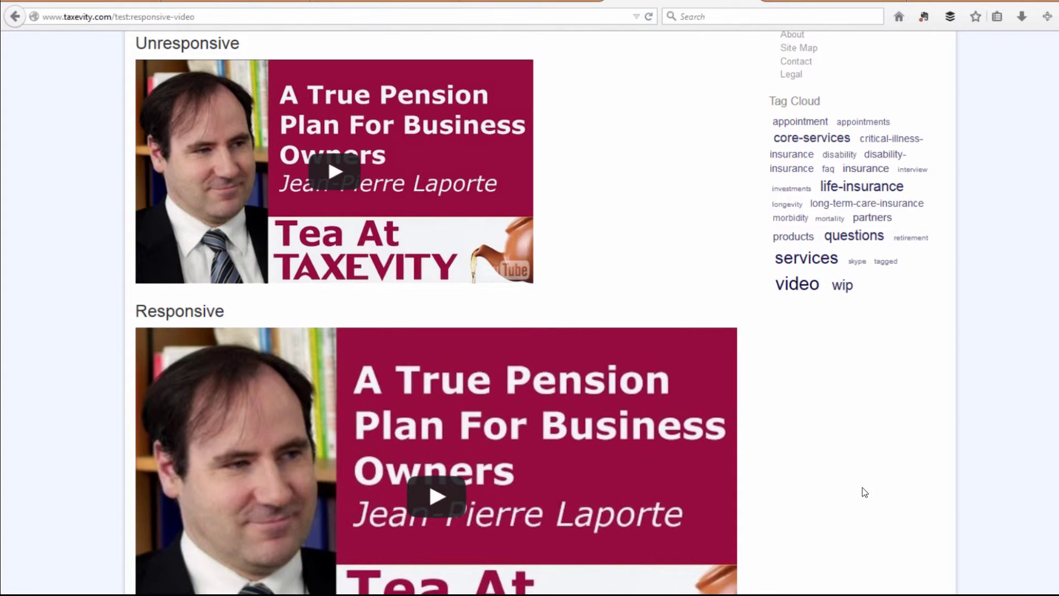
scroll(865, 491, down, 5)
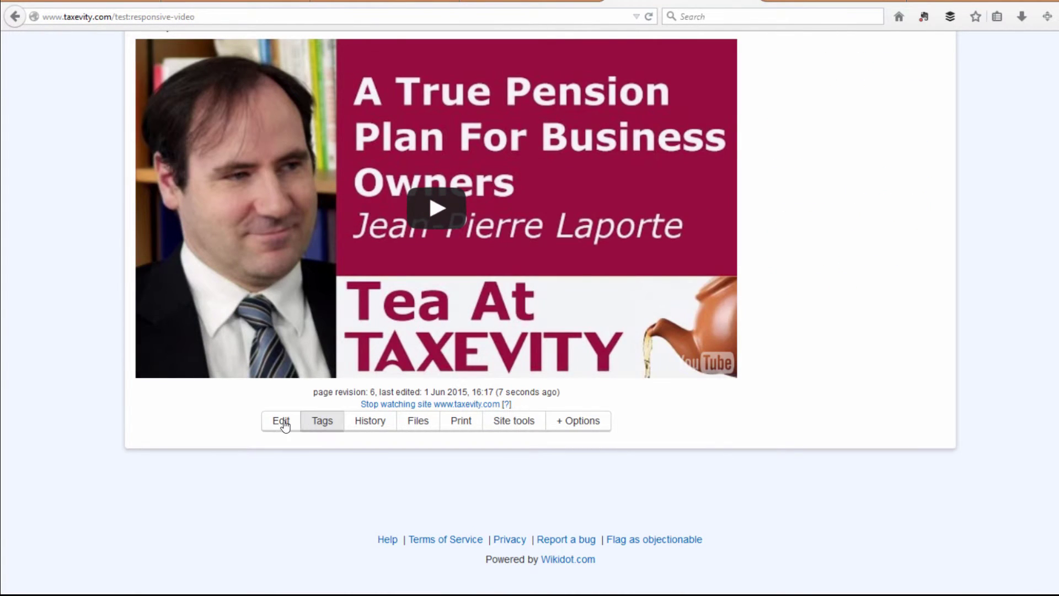
click(283, 422)
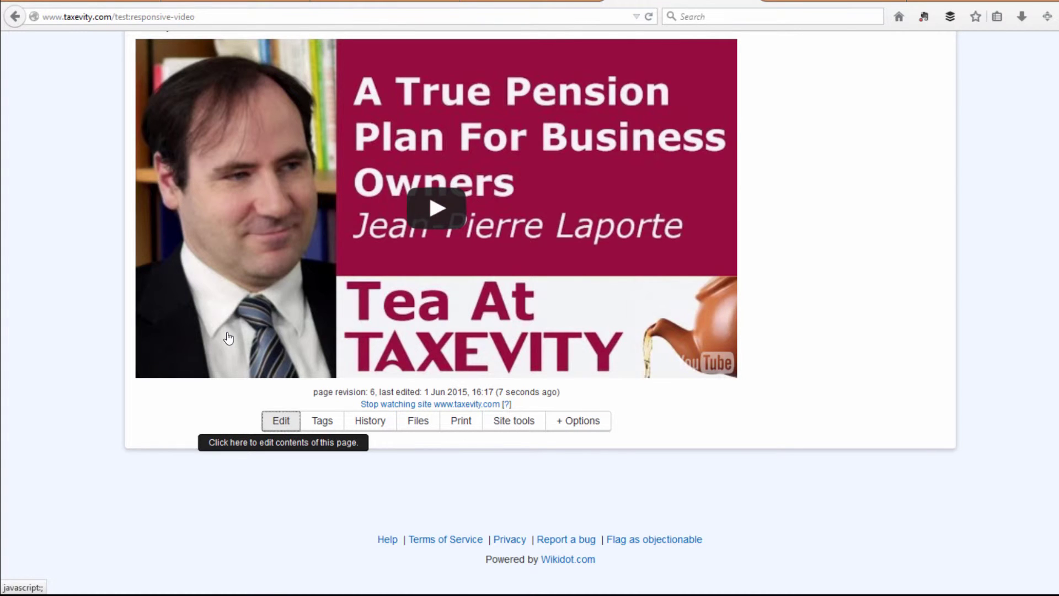